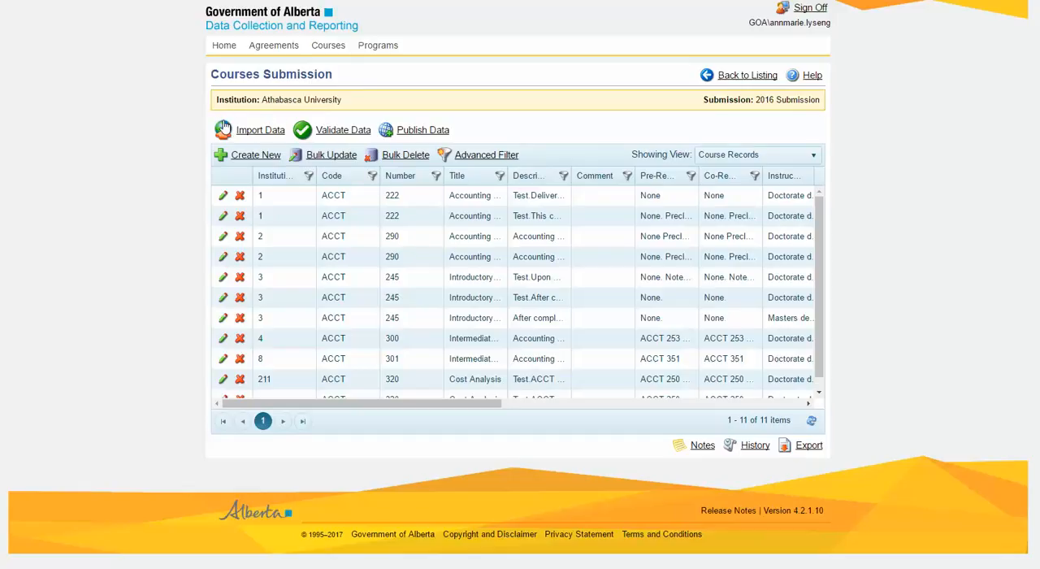
- Run all validations on the Athabasca University 2016 courses submission and close the run monitor
click(356, 135)
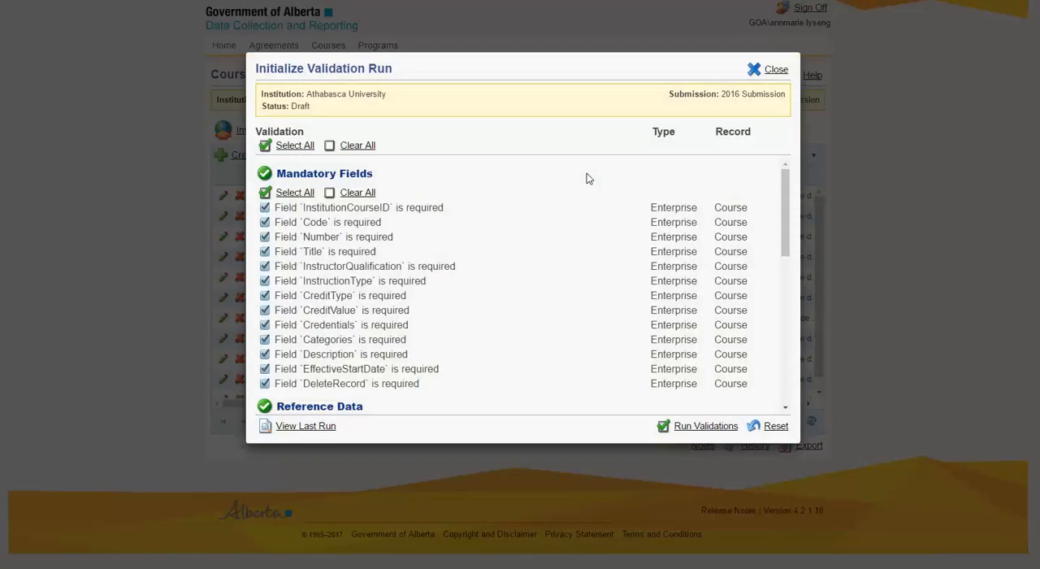
drag(785, 199, 785, 333)
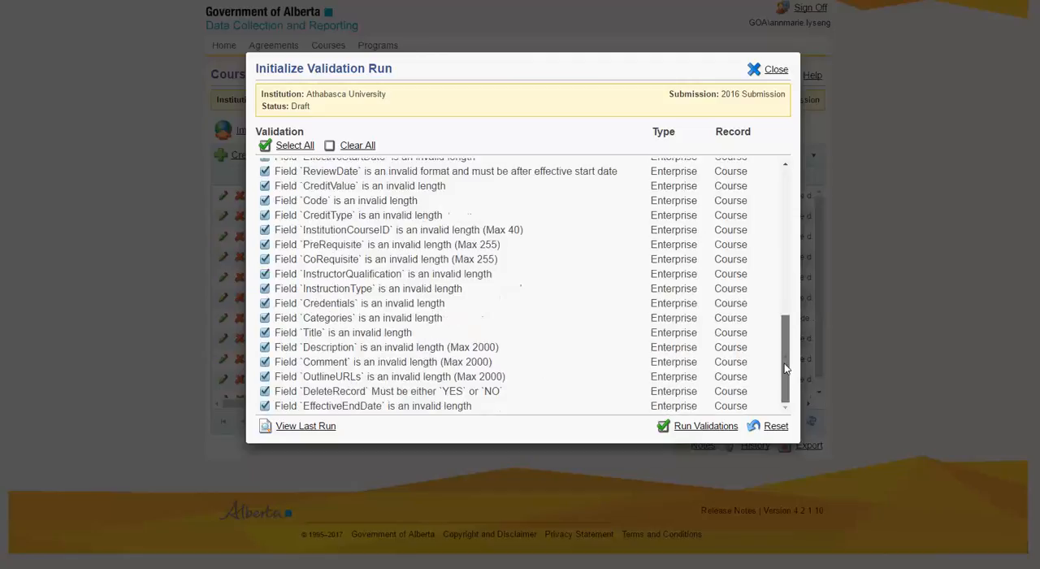
click(706, 425)
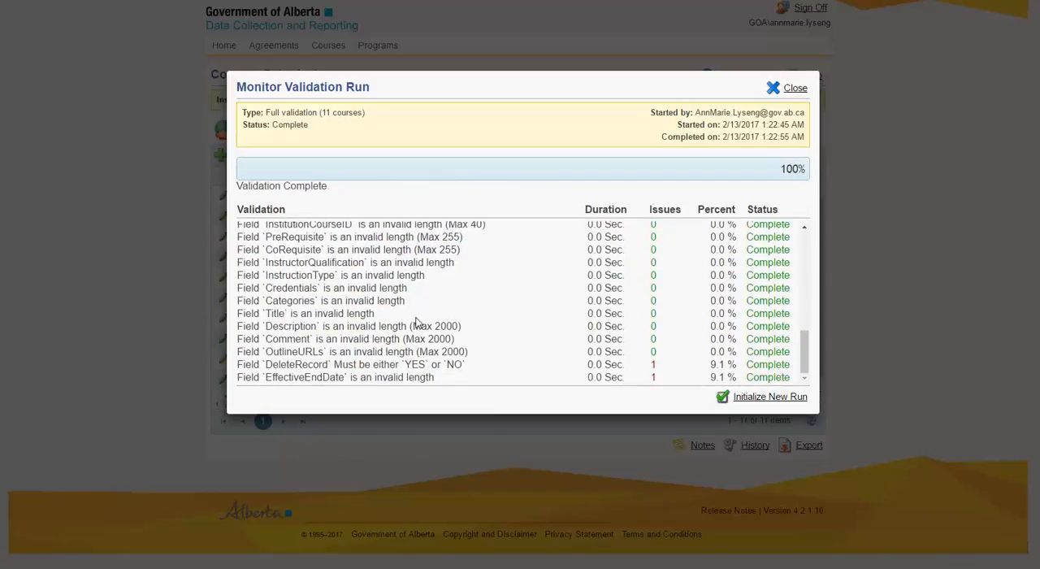
click(785, 88)
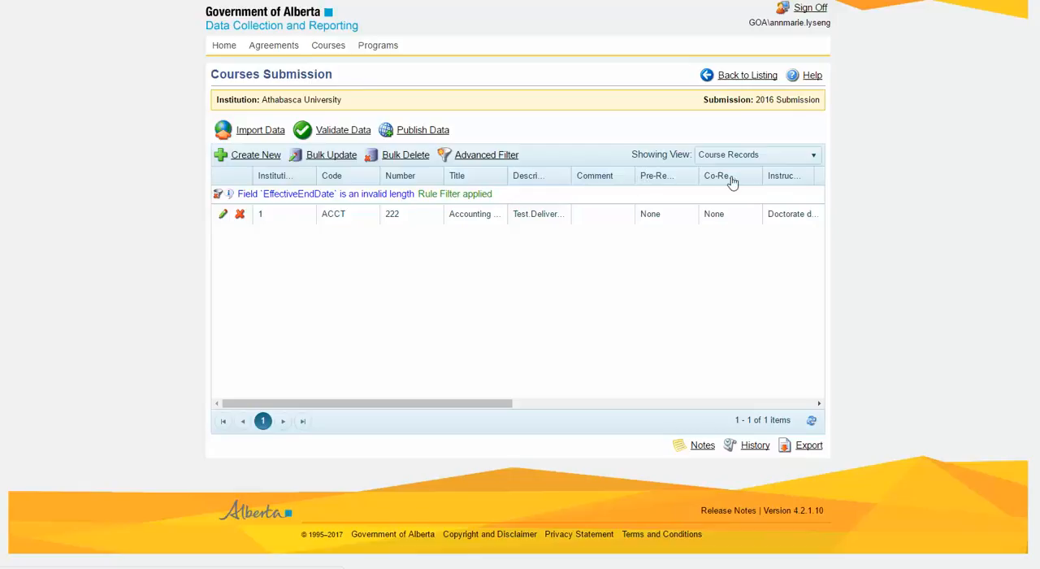
- Show the Validation Errors view and review the failed rules for EffectiveEndDate, InstitutionCourseID, CreditValue and DeleteRecord
click(814, 156)
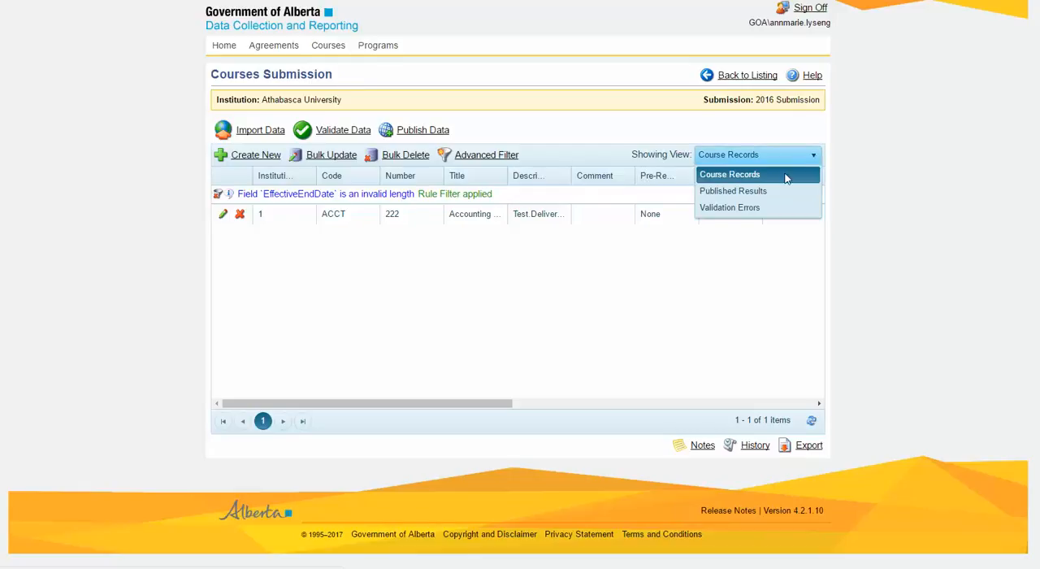
click(737, 209)
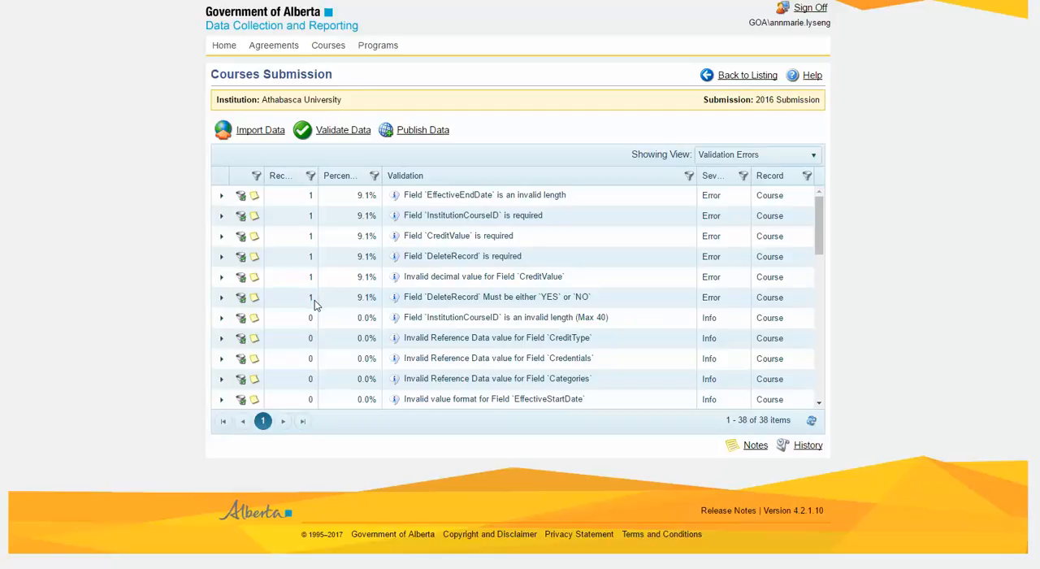
drag(424, 195, 574, 195)
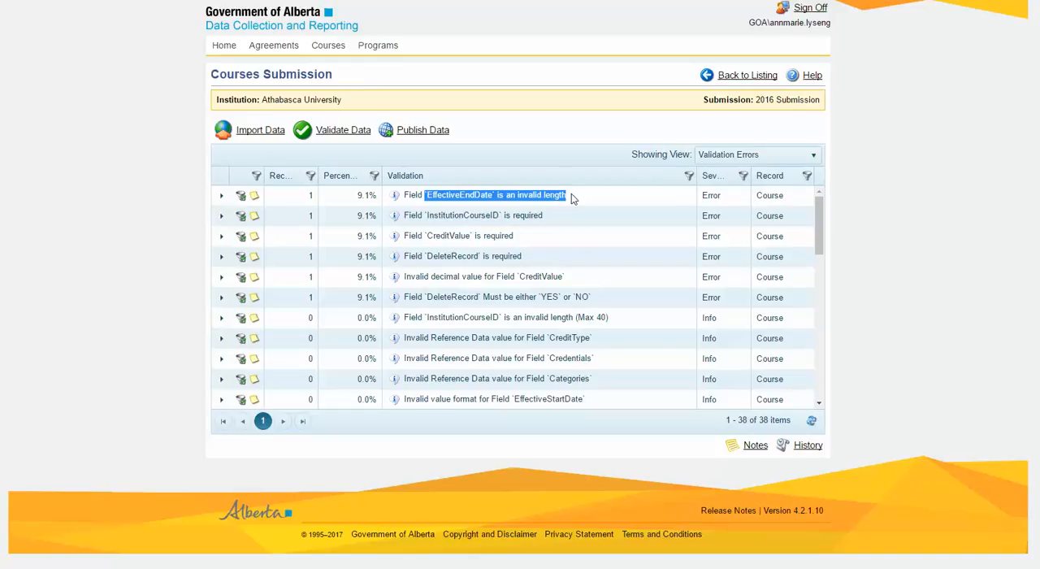
drag(424, 215, 555, 215)
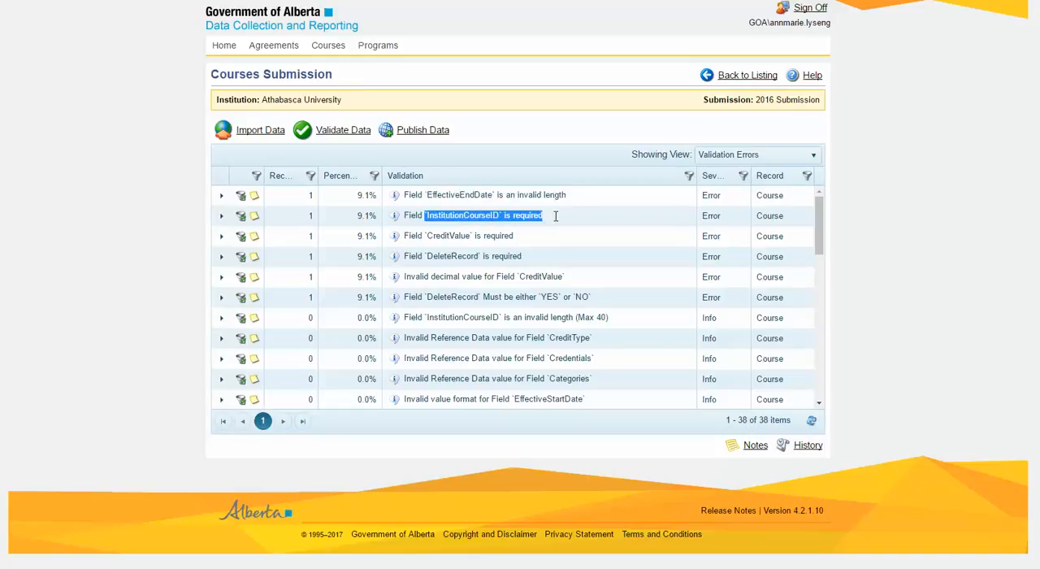
drag(424, 236, 507, 236)
drag(423, 256, 528, 258)
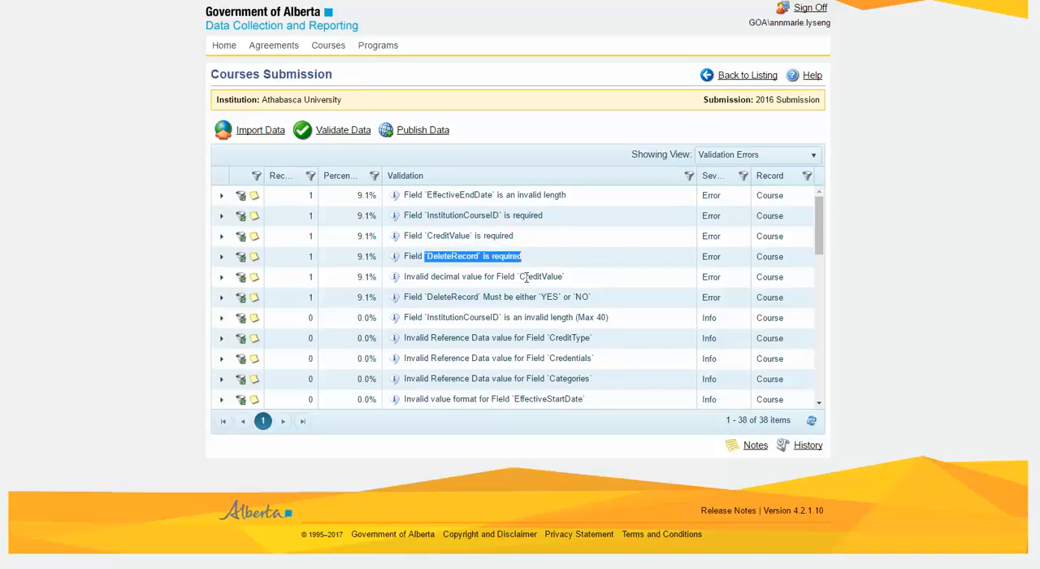
click(522, 257)
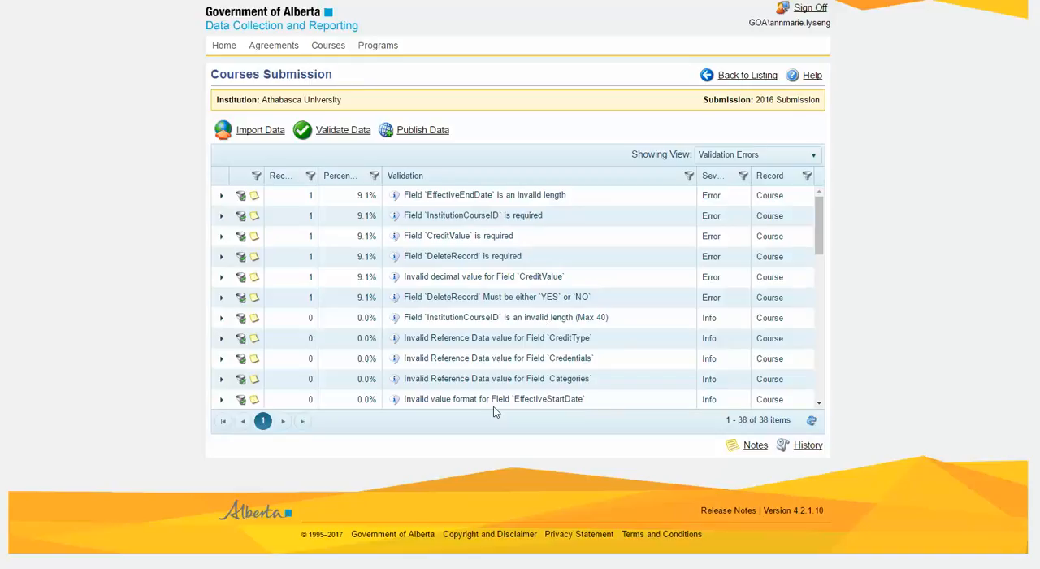
- Switch to the Courses Sample Data 2.v2 workbook in Excel, check the CreditValue in row 12, and return to the courses submission
key(alt+Tab)
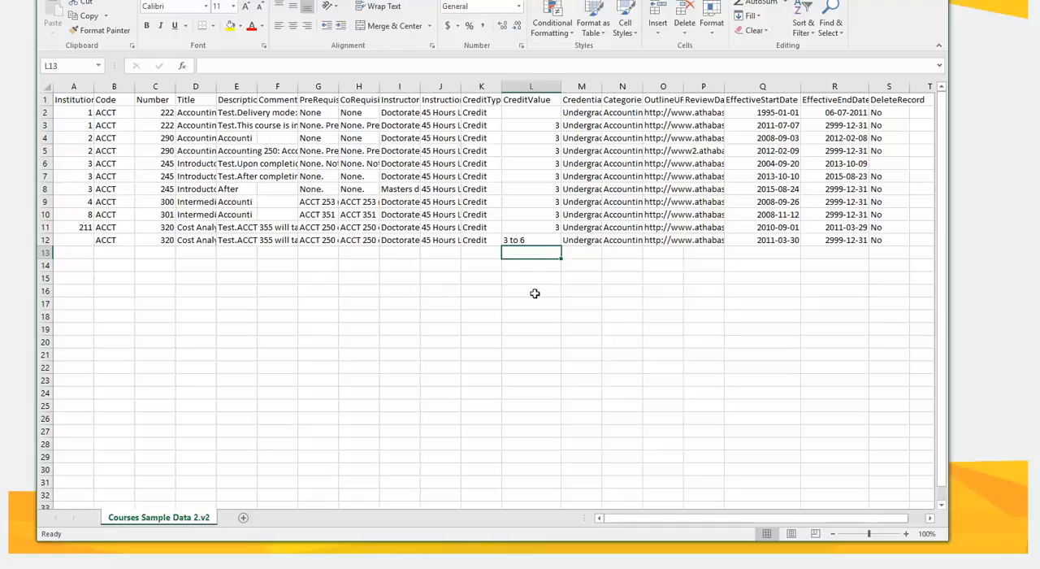
click(524, 239)
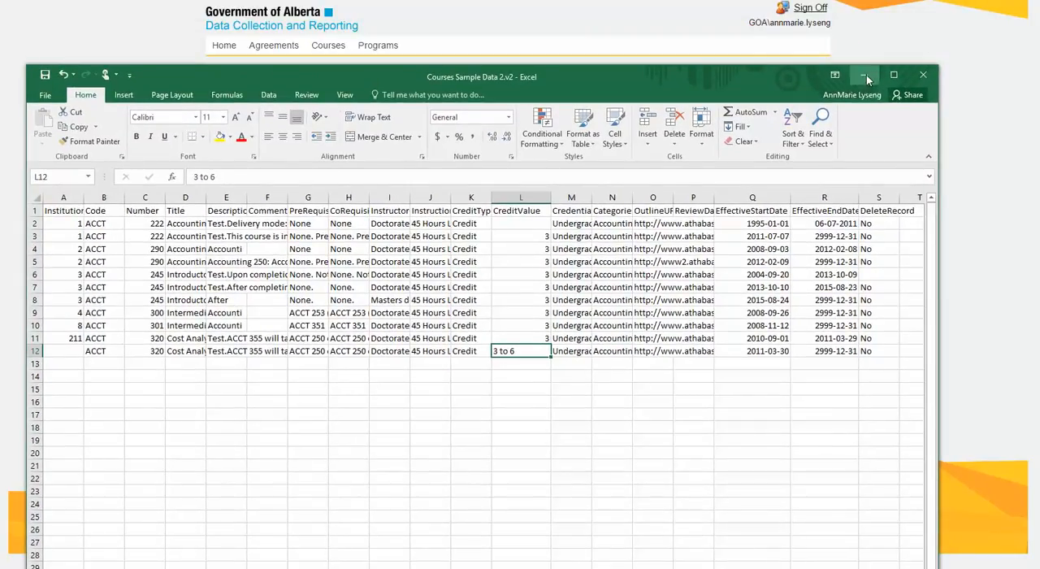
click(864, 74)
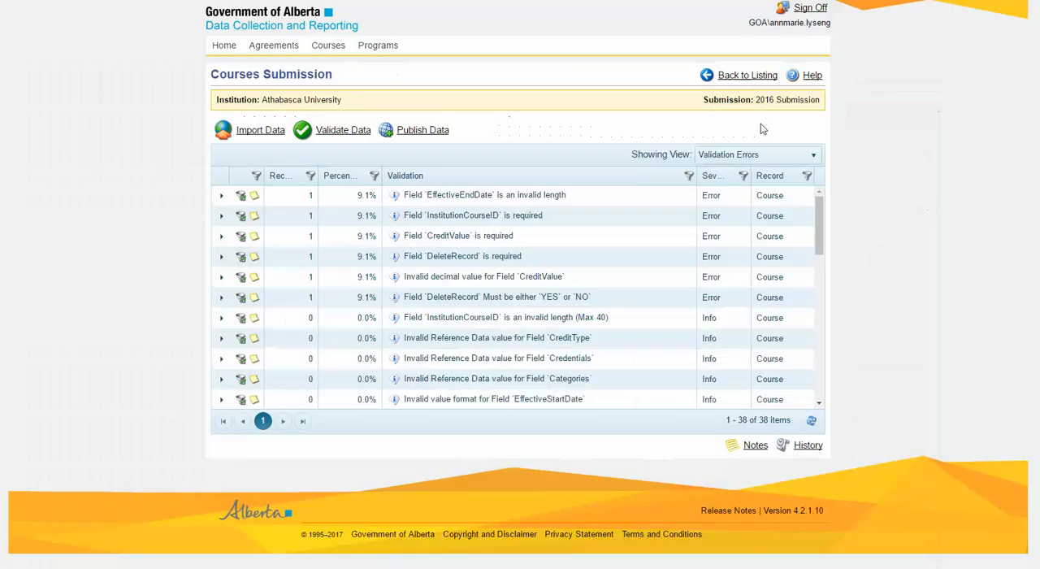
- Filter the course records by the EffectiveEndDate invalid length rule and check the matching record's date columns
click(241, 197)
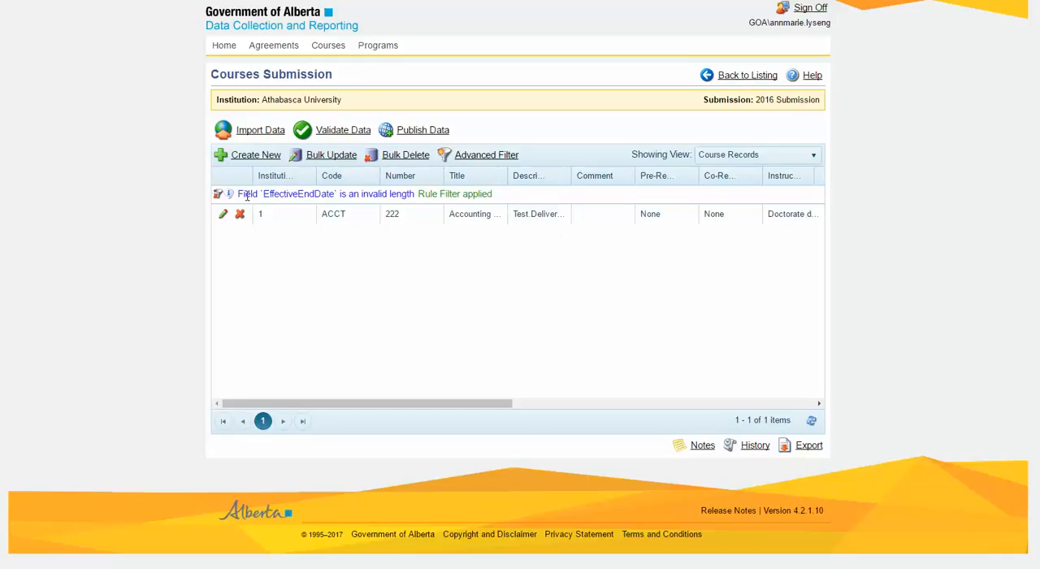
drag(366, 399, 774, 406)
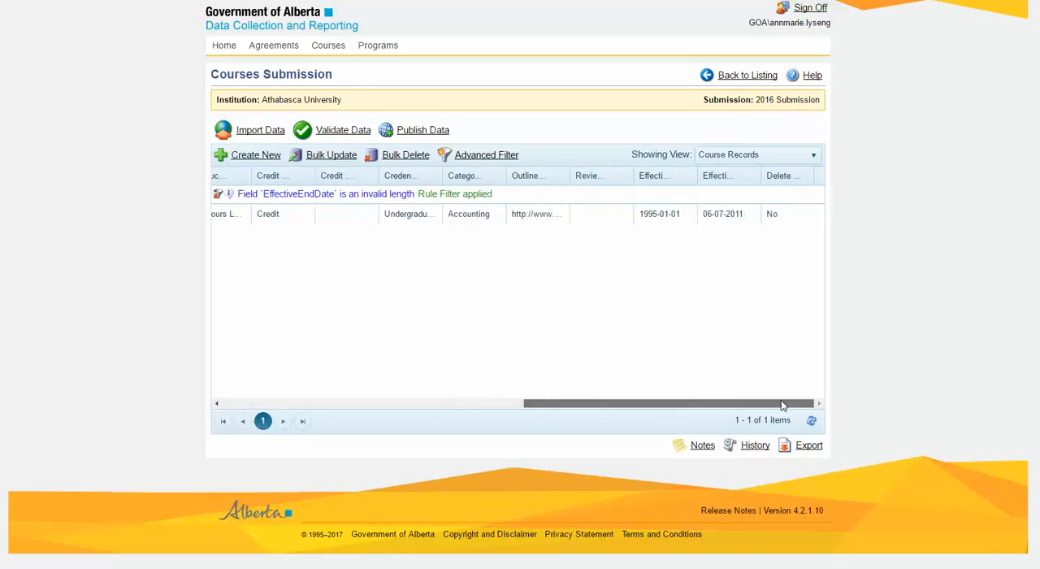
drag(780, 404, 318, 402)
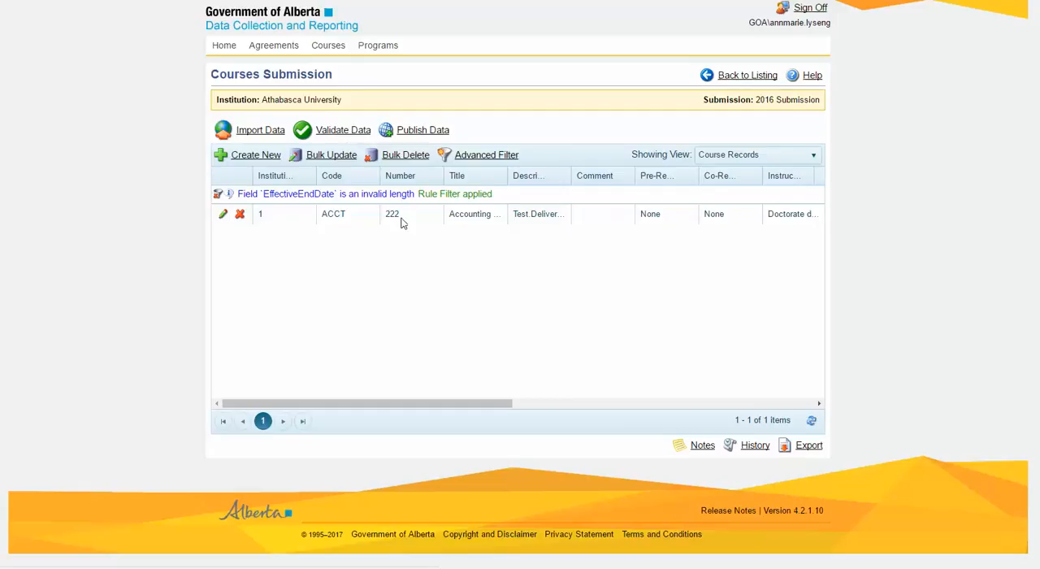
- Set the Effective End Date of the filtered ACCT 222 record to 2011-07-06 and save the record
click(227, 216)
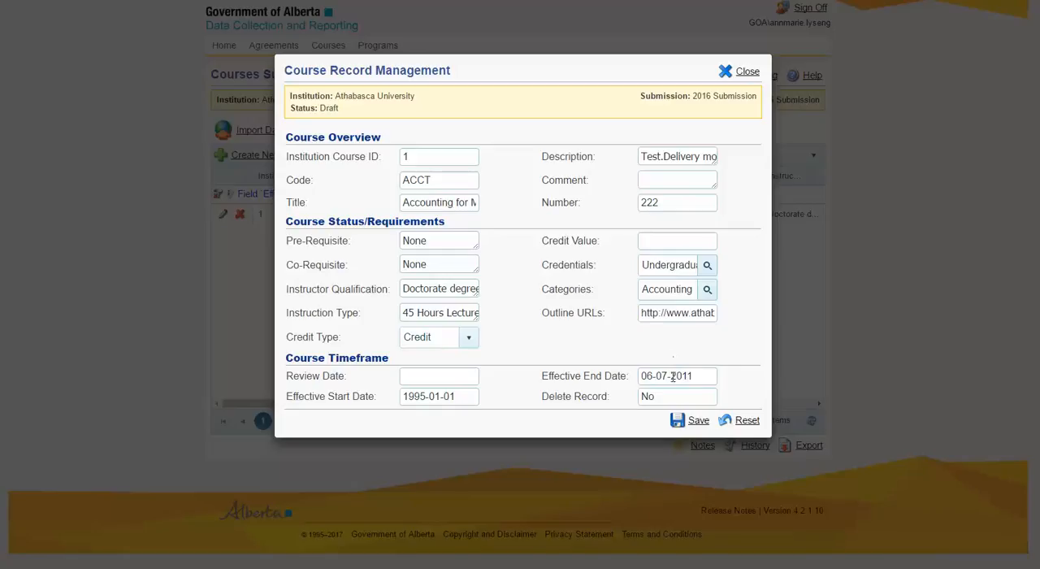
key(BackSpace)
key(BackSpace)
key(BackSpace)
key(BackSpace)
key(BackSpace)
key(BackSpace)
text(-)
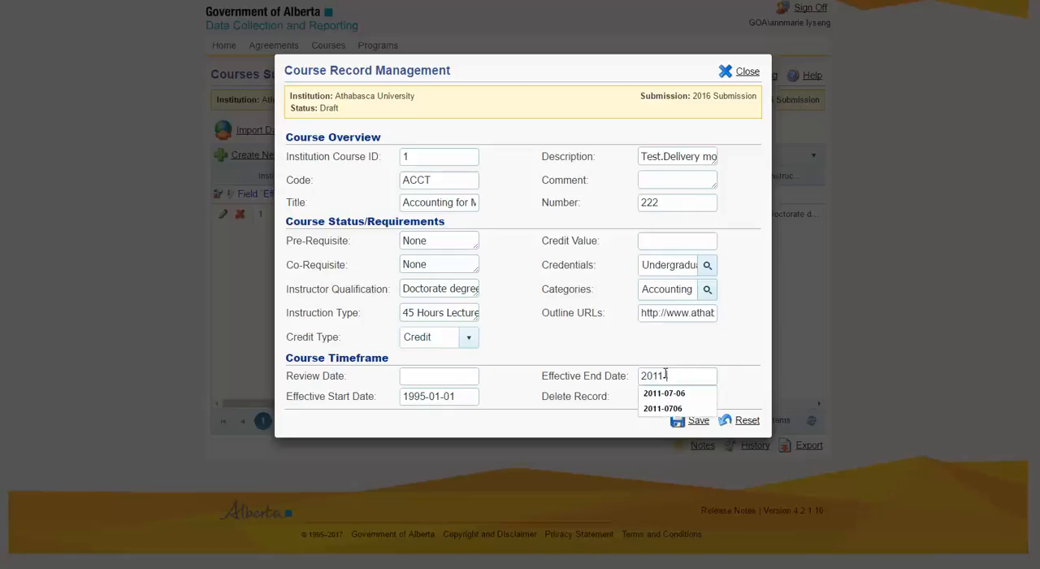
text(0706)
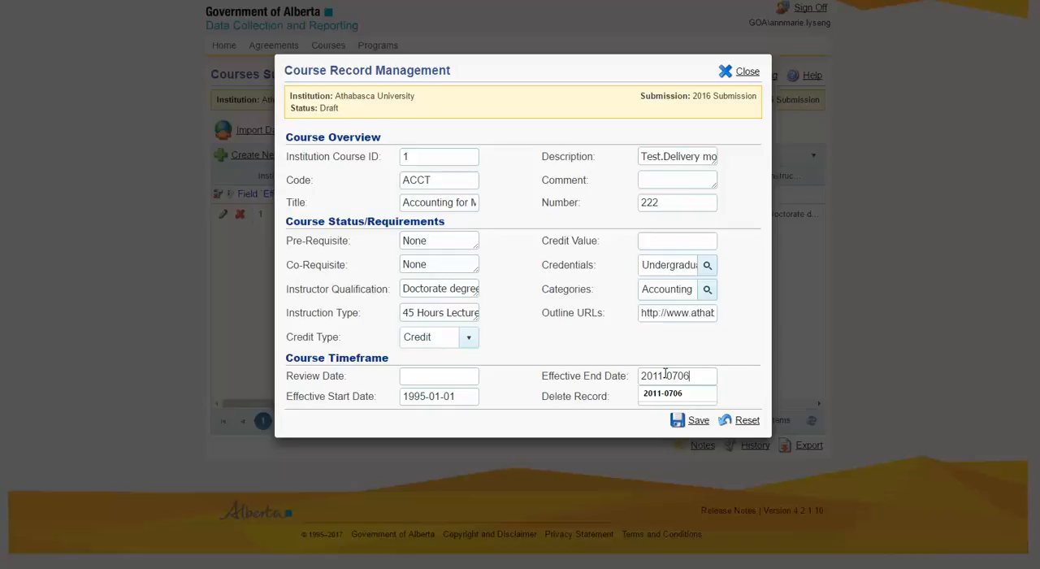
text(-)
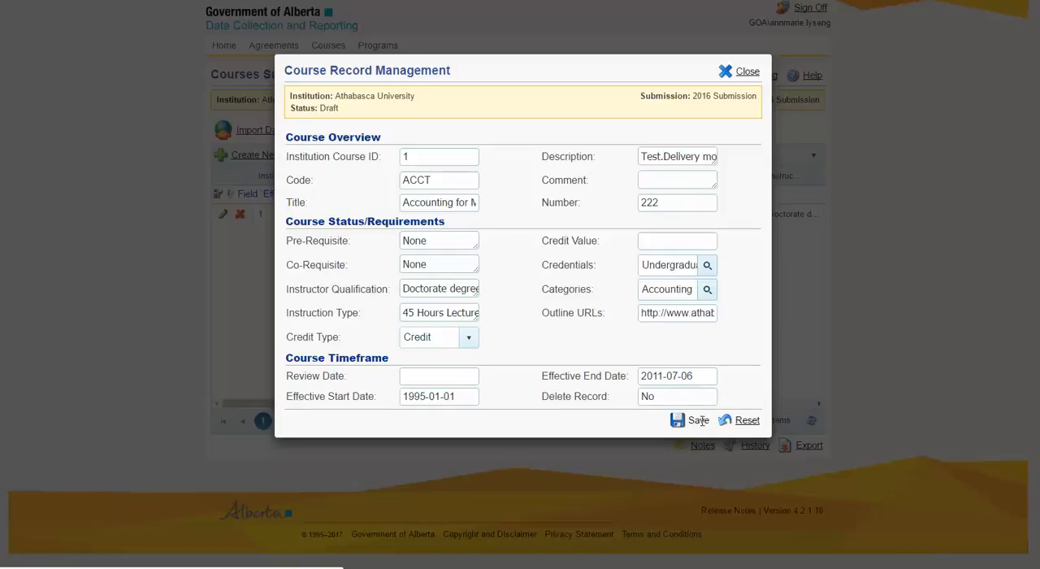
click(699, 420)
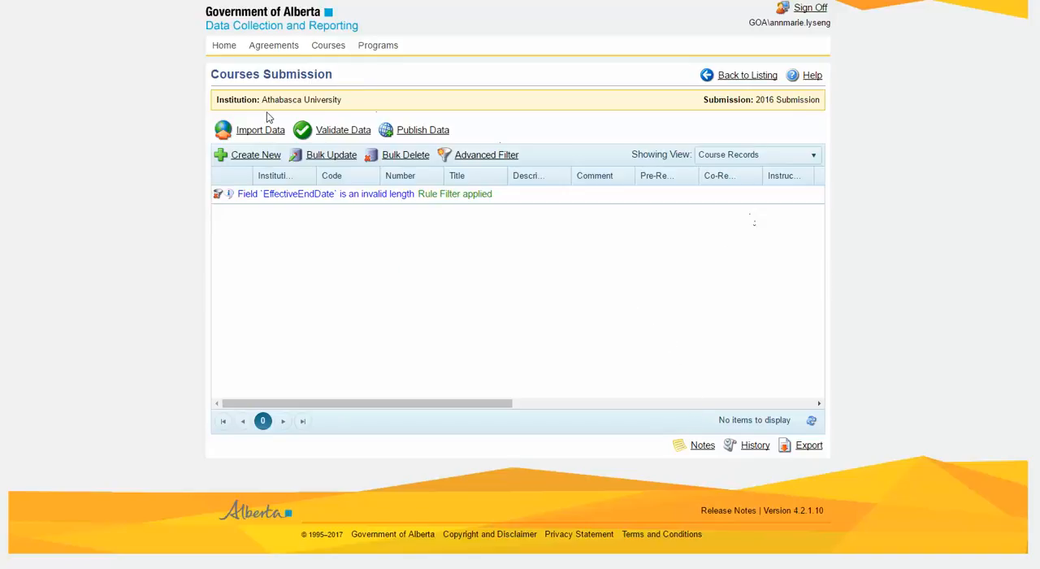
- Rerun all validations on the courses submission after the date correction and close the run monitor
click(345, 136)
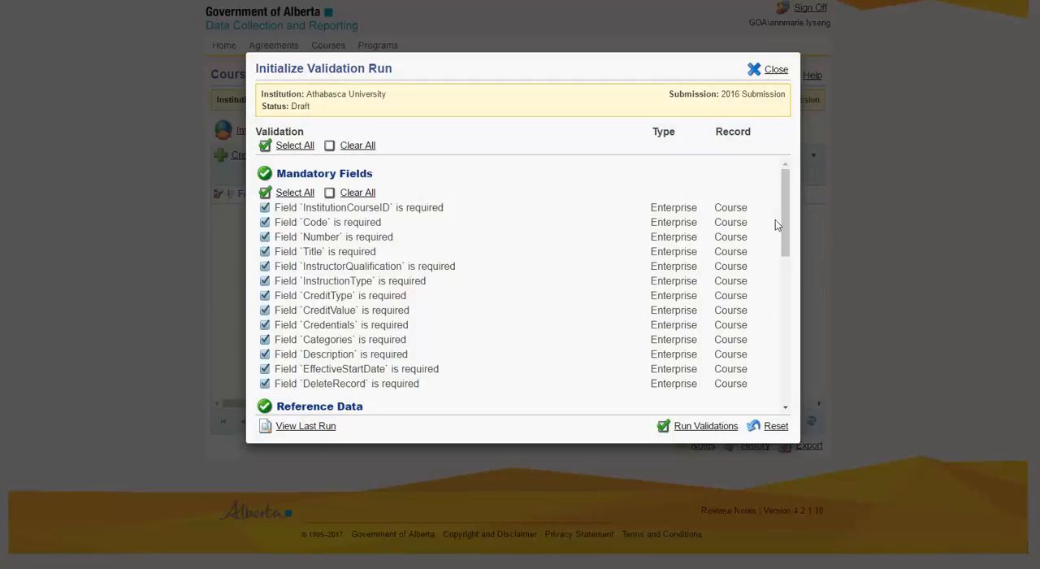
drag(787, 210, 785, 455)
click(695, 428)
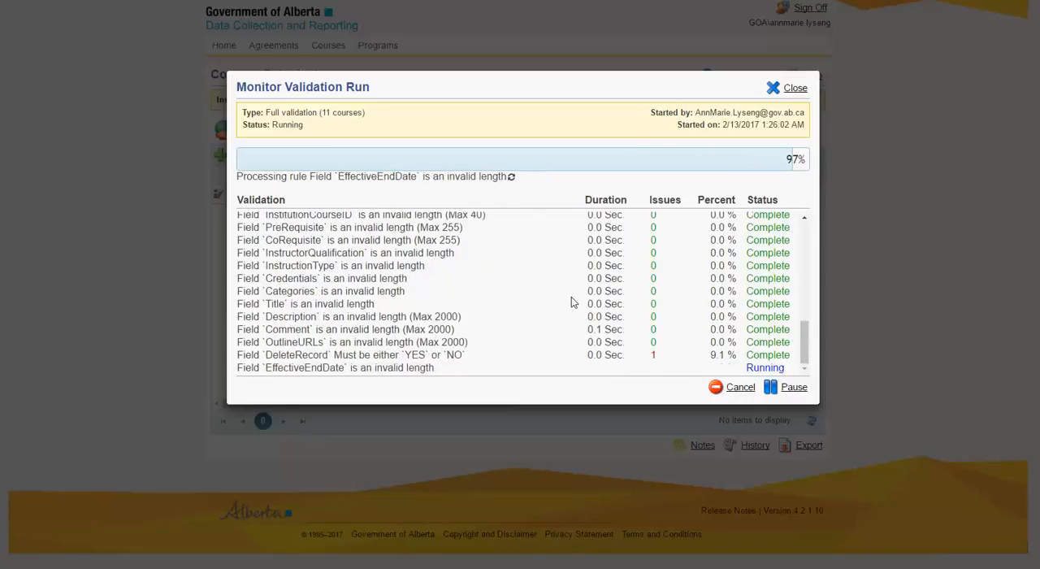
click(793, 87)
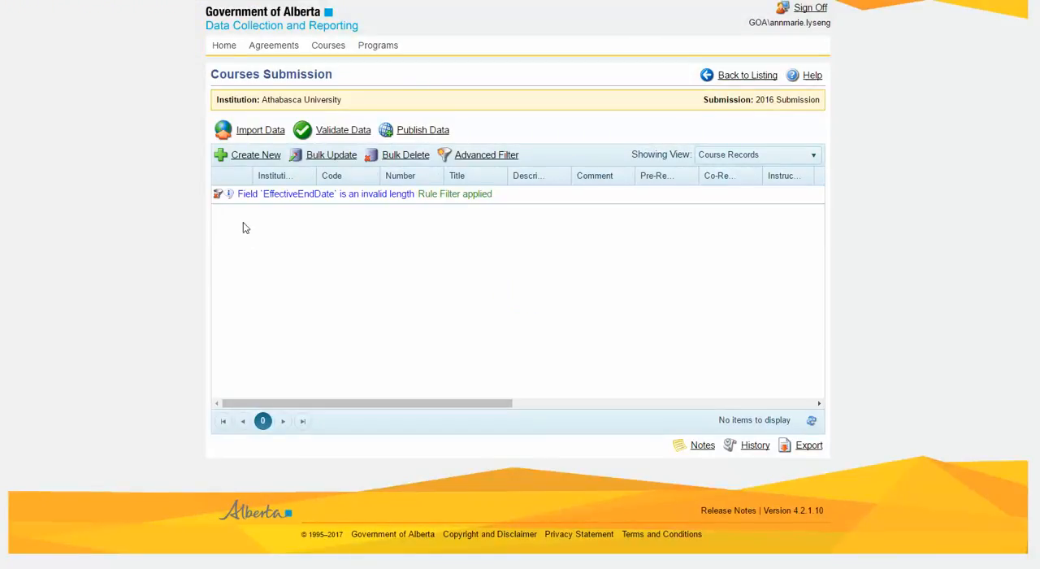
- Remove the EffectiveEndDate rule filter from the course records and show the Validation Errors view
click(218, 196)
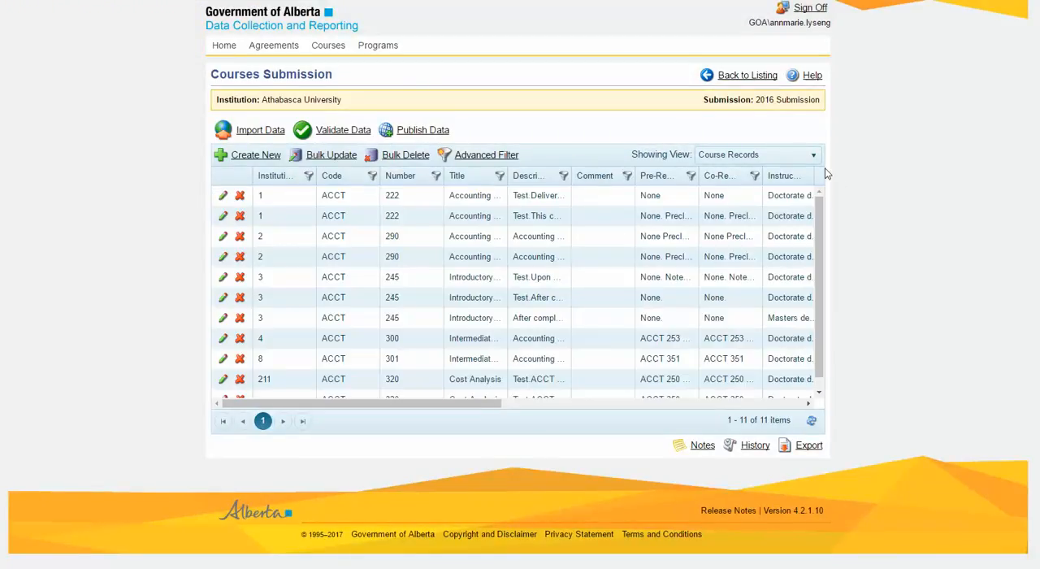
click(812, 155)
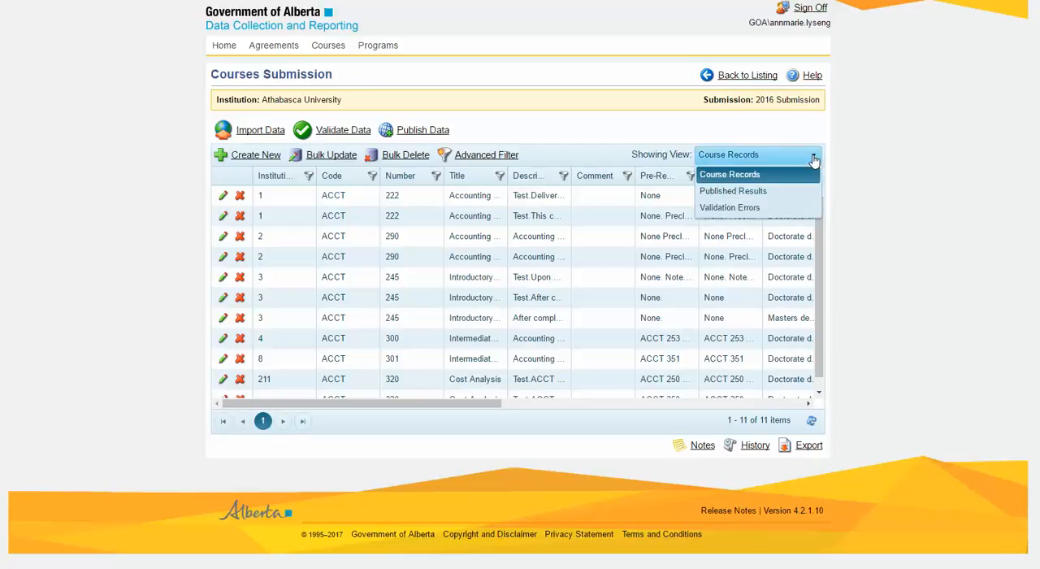
click(715, 213)
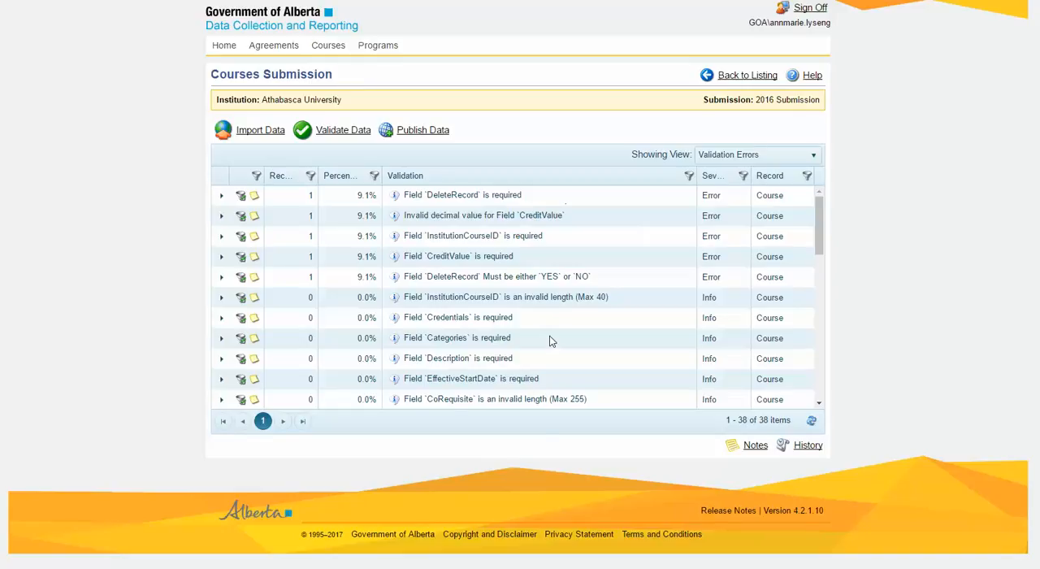
- Compare the remaining validation errors with the course data in the Excel workbook and return to the submission
key(alt+Tab)
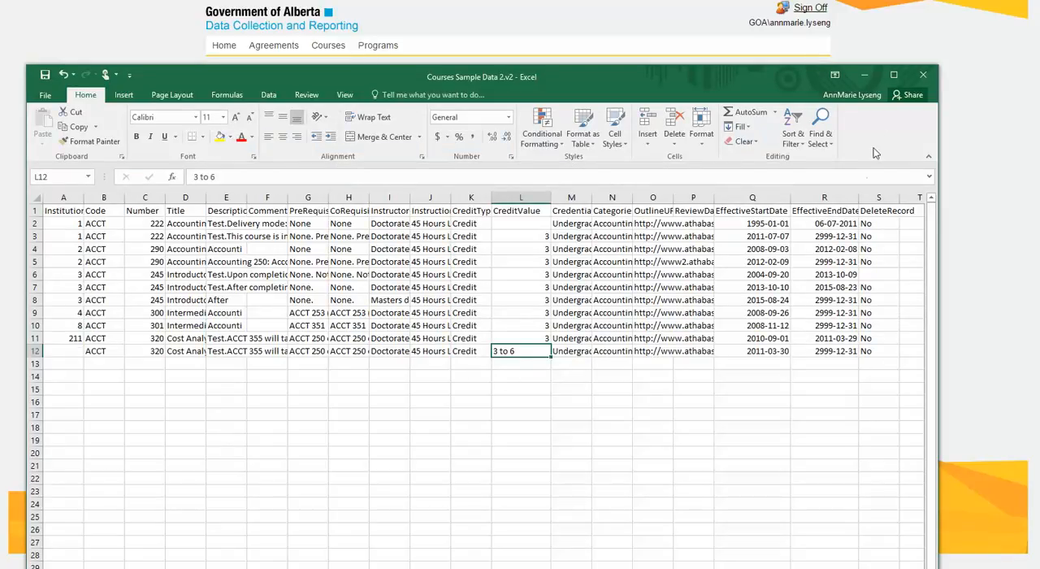
click(866, 75)
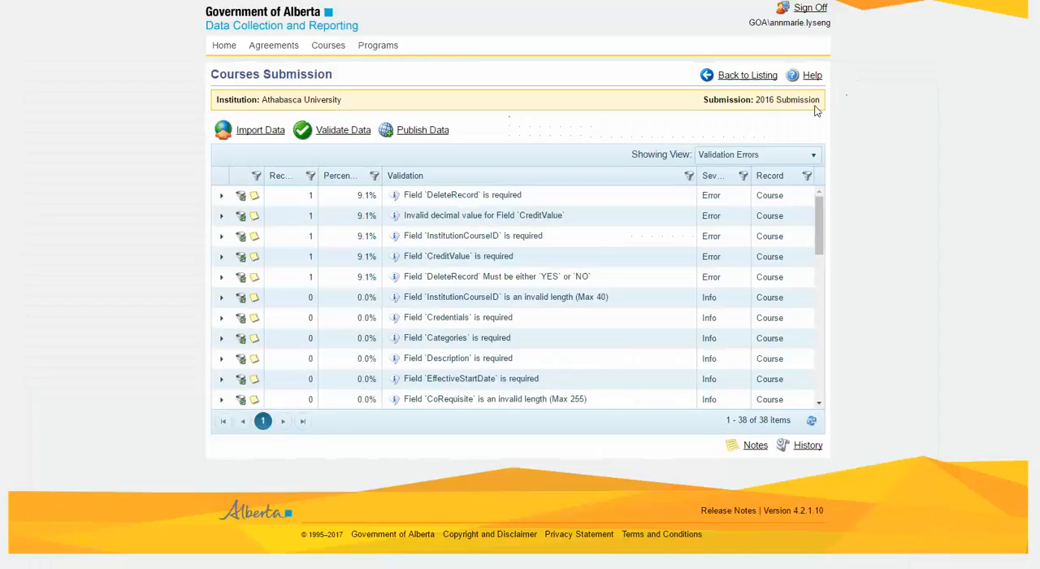